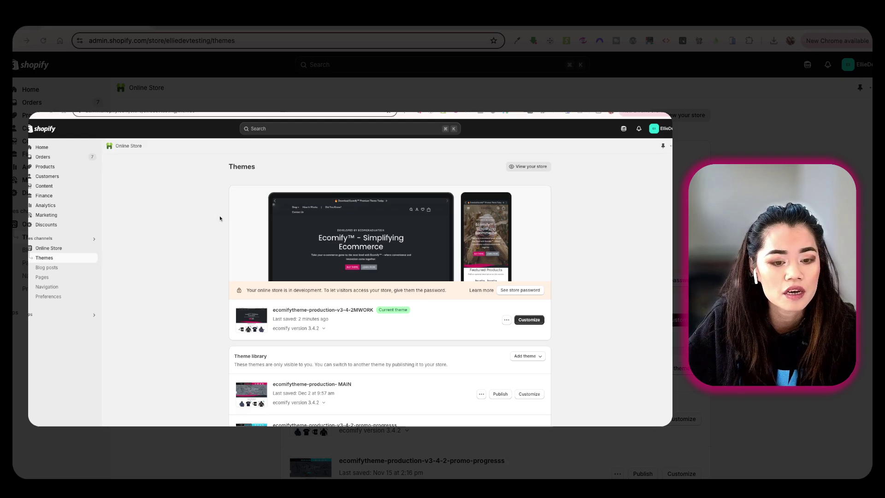
Browse the live storefront and review the .406 Hitter 11oz Coffee Mug product page ($15.99).
click(547, 167)
scroll(547, 172, down, 10)
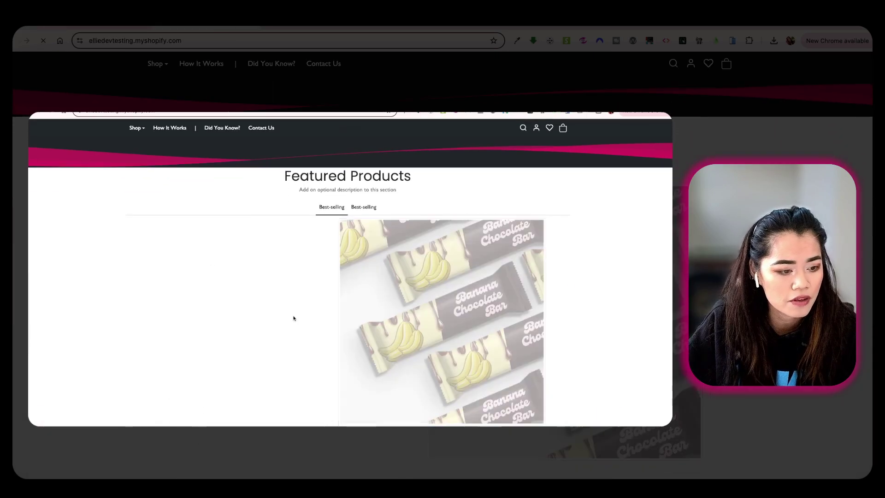
scroll(429, 328, down, 5)
scroll(414, 330, up, 10)
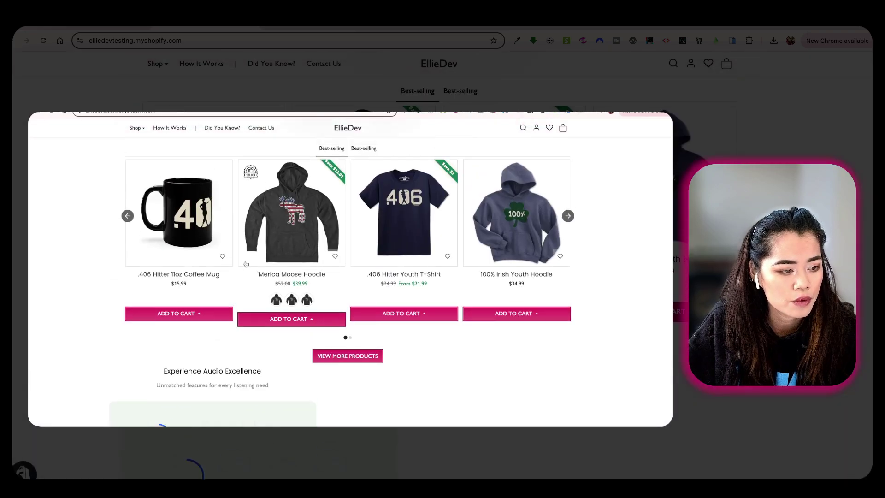
click(201, 236)
scroll(446, 332, down, 8)
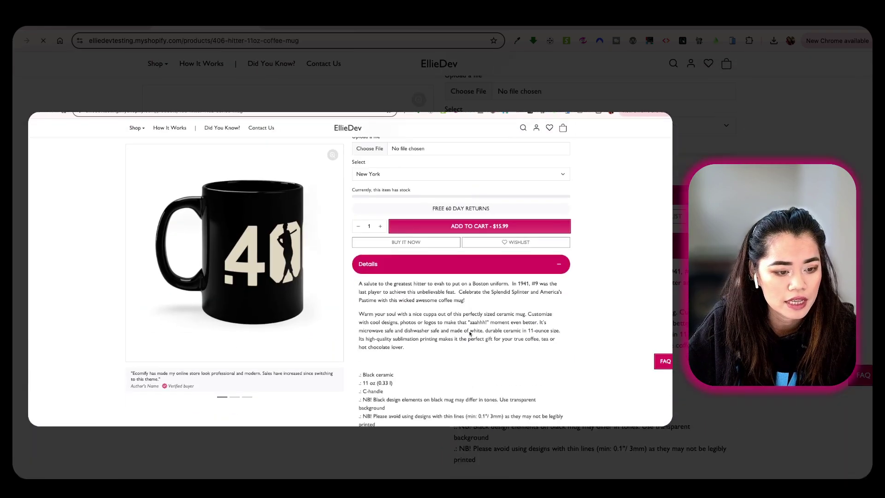
scroll(447, 332, up, 6)
scroll(447, 332, up, 3)
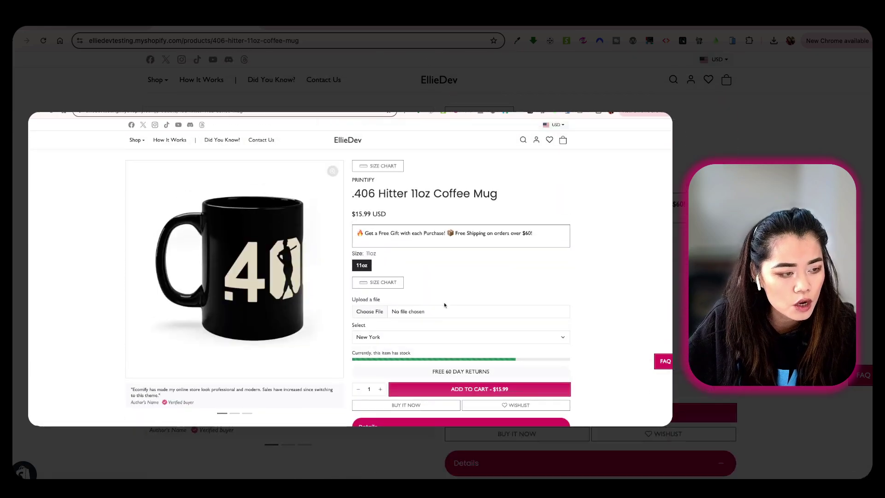
Back in the admin, search the store's apps for 'judge'.
click(126, 29)
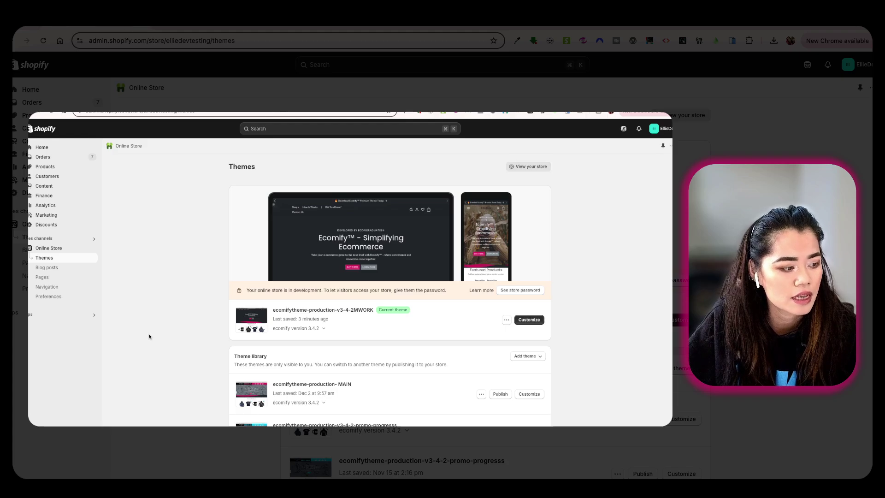
click(43, 317)
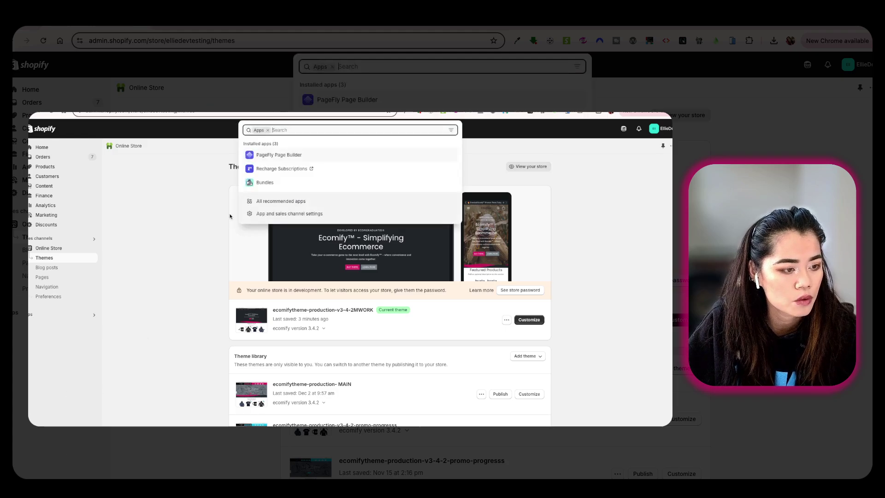
text(judge)
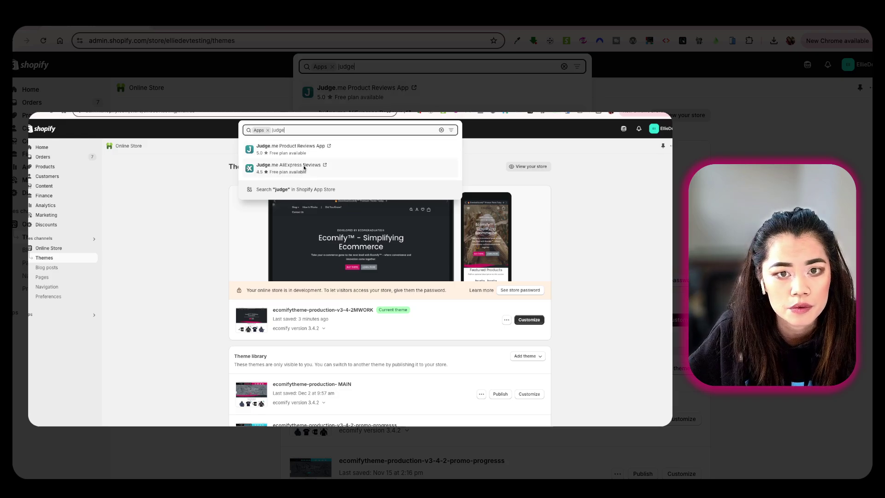
Open the Judge.me Product Reviews App listing, preview its demo store reviews, then start installing.
click(383, 92)
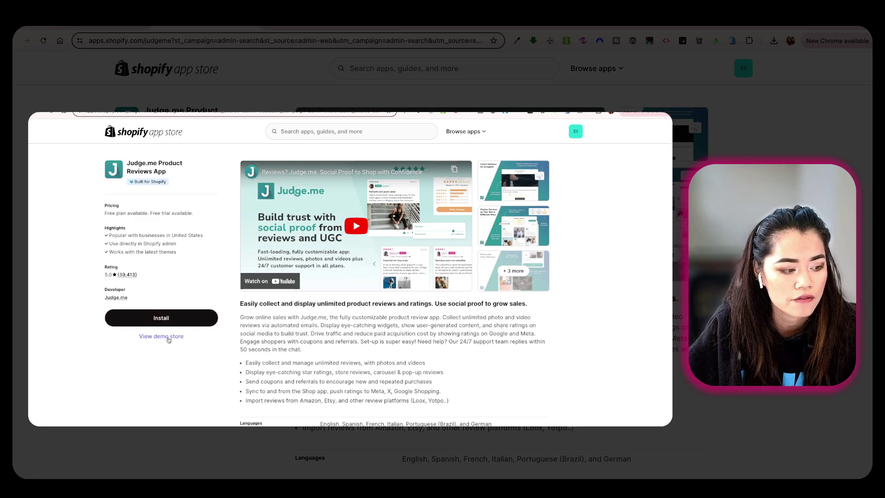
click(168, 338)
scroll(358, 337, down, 10)
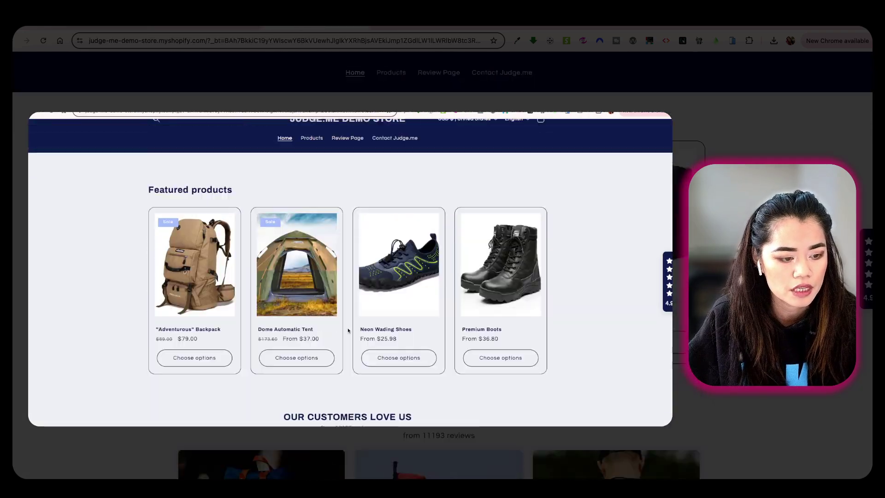
scroll(319, 345, up, 3)
scroll(319, 345, up, 3)
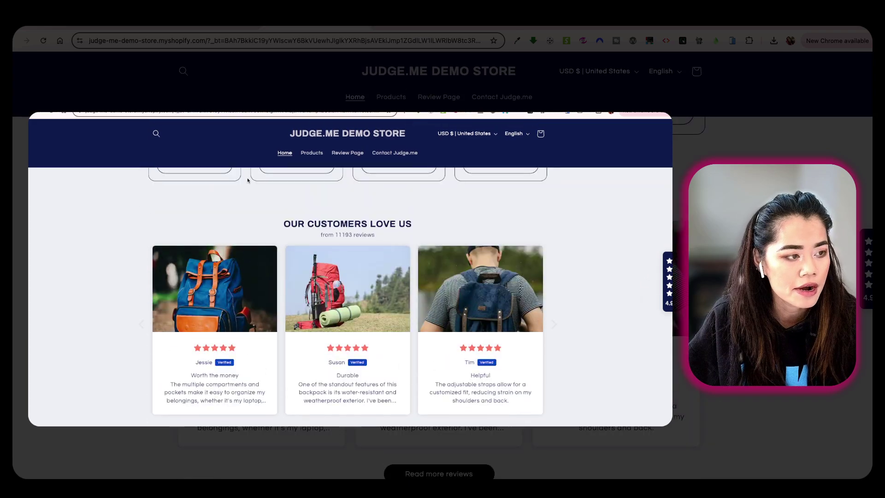
key(super+Left)
click(178, 317)
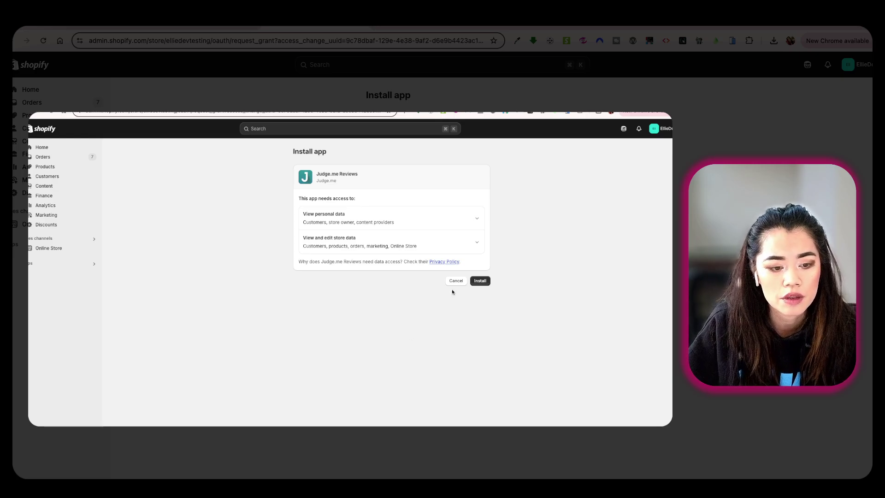
Grant Judge.me Reviews the requested data access and install it.
click(479, 281)
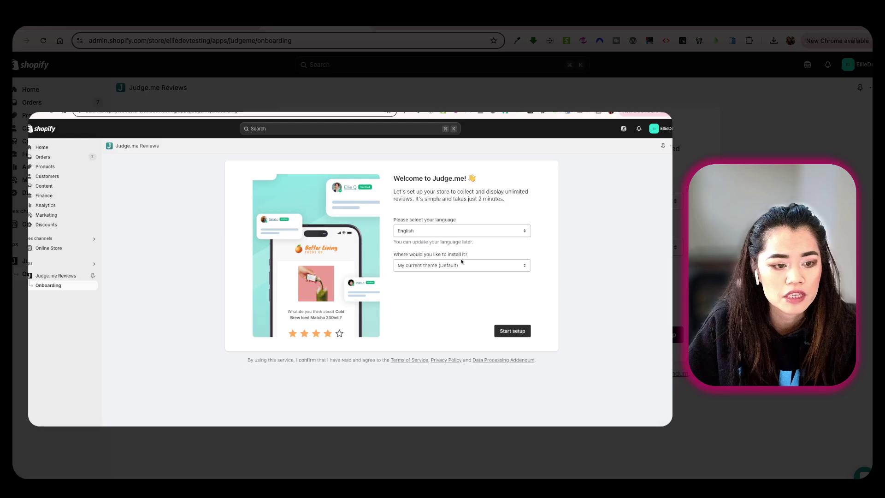
Keep English as the app language and My current theme (Default) as the install target.
click(430, 230)
click(429, 231)
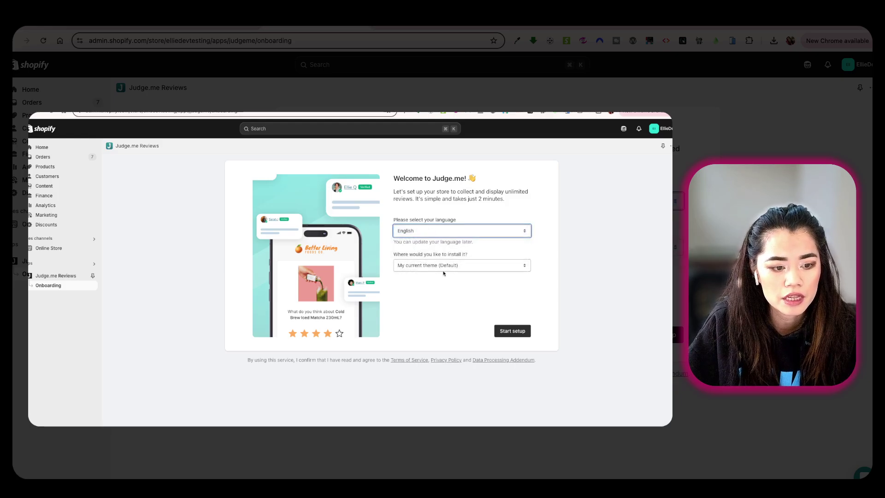
click(456, 266)
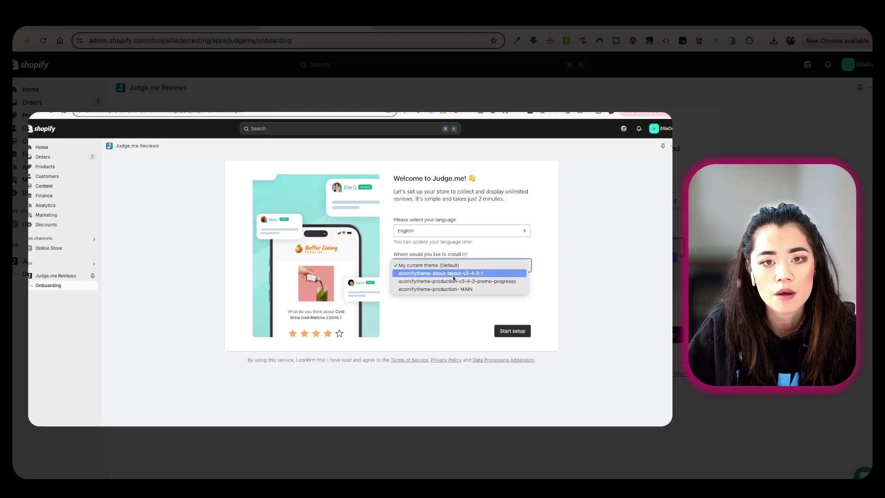
click(455, 266)
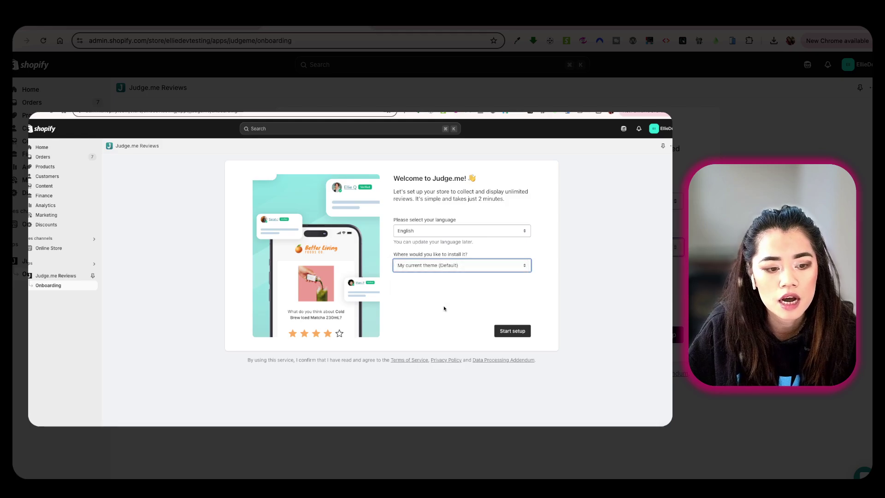
click(454, 266)
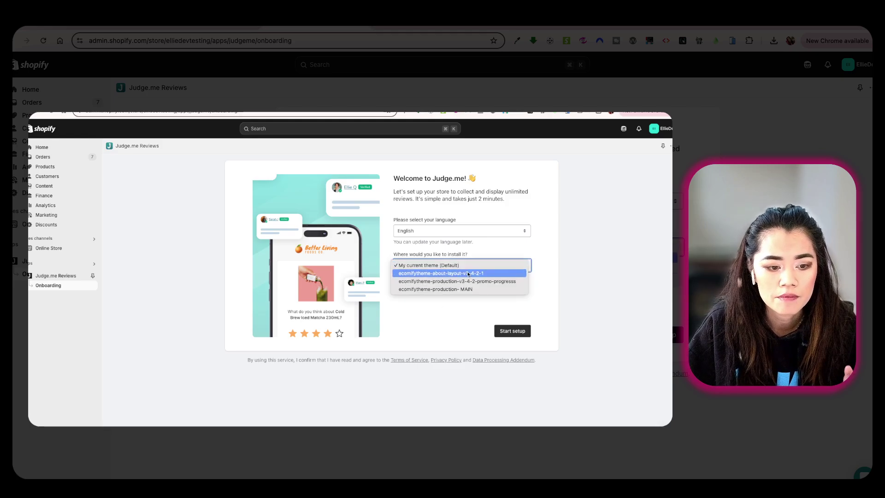
click(456, 304)
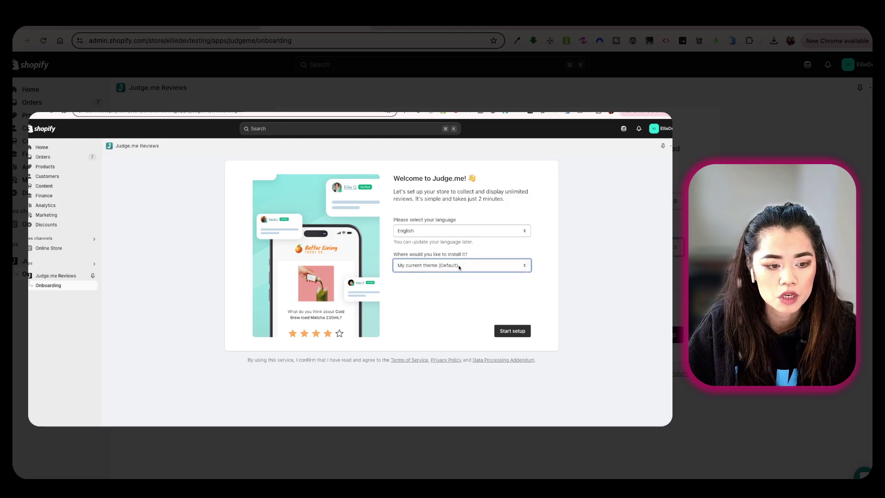
click(459, 266)
click(459, 266)
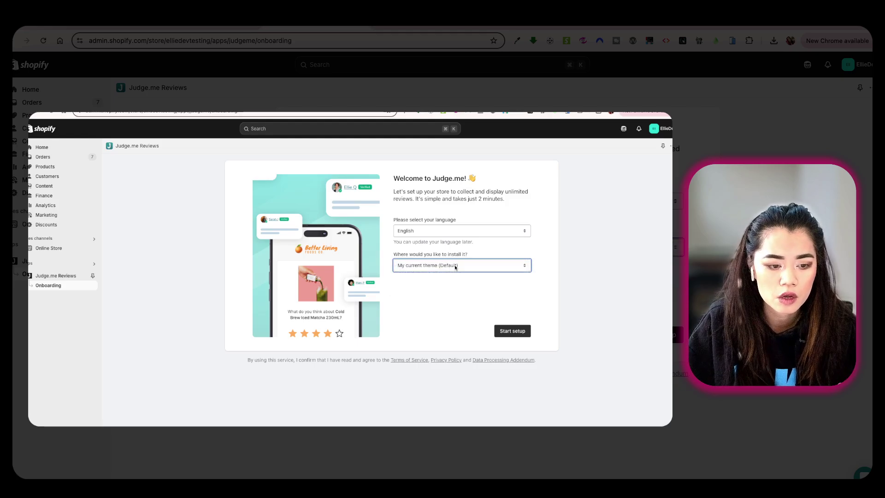
click(459, 266)
click(445, 322)
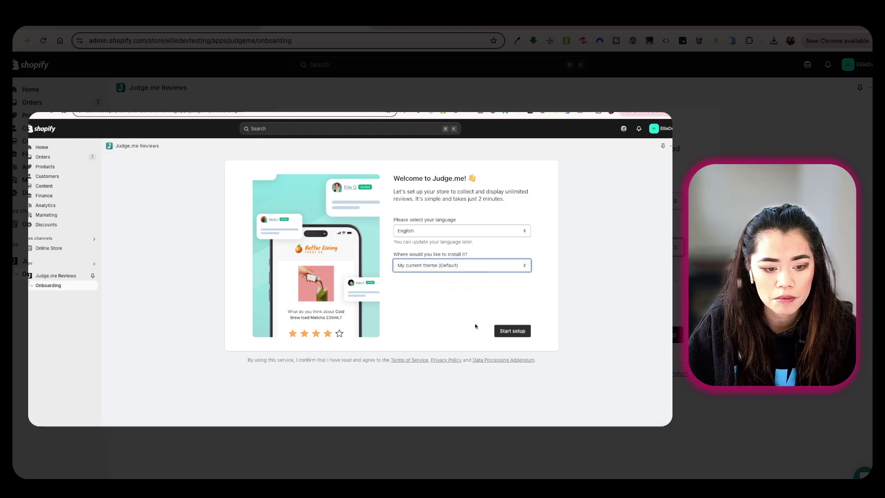
Start the Judge.me setup and enable its app embed in the live theme.
click(518, 331)
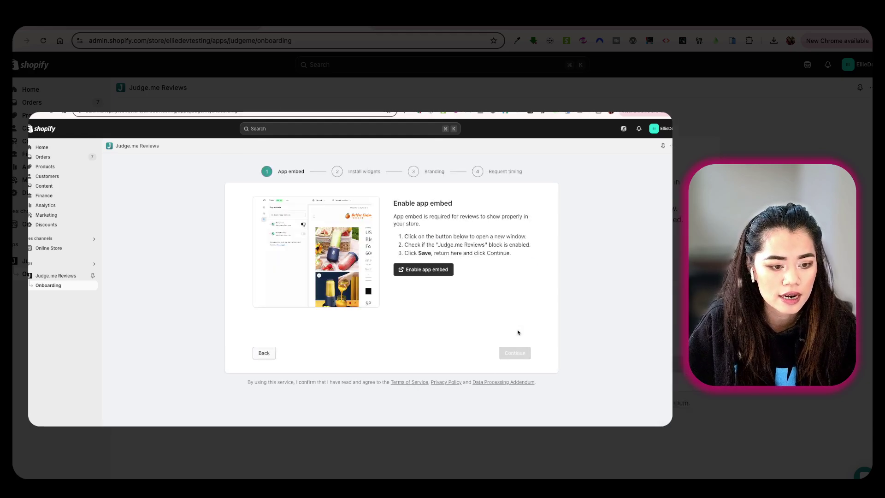
click(415, 272)
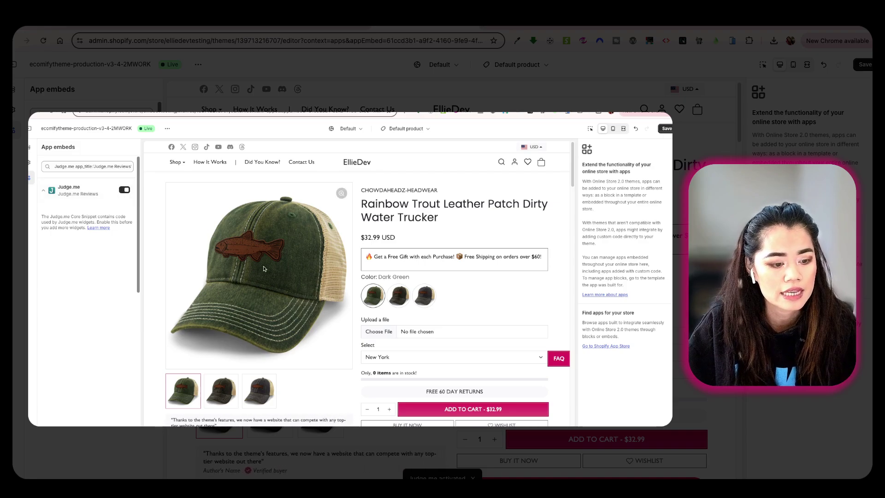
scroll(278, 290, down, 1)
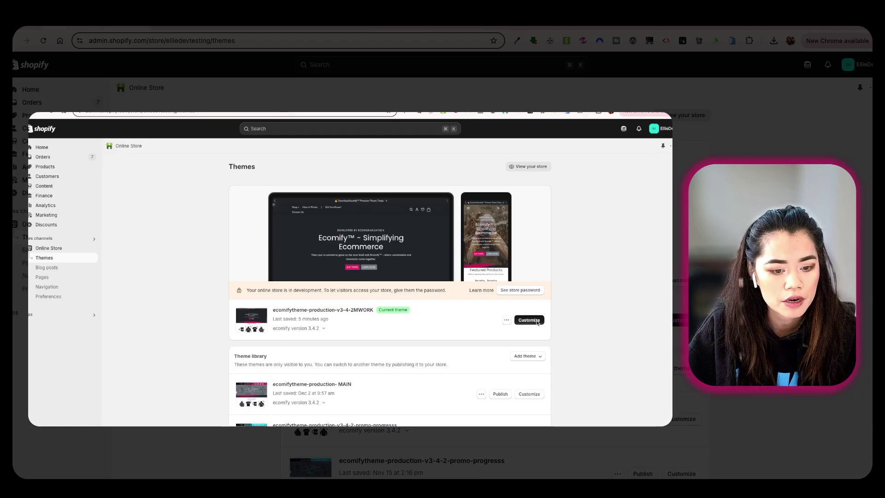
In the theme editor's App embeds, turn Judge.me on and save the theme.
click(528, 320)
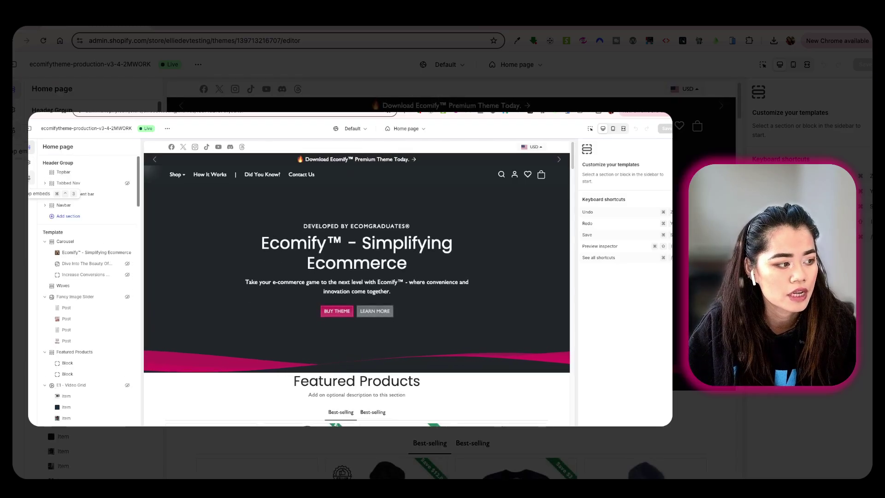
click(29, 178)
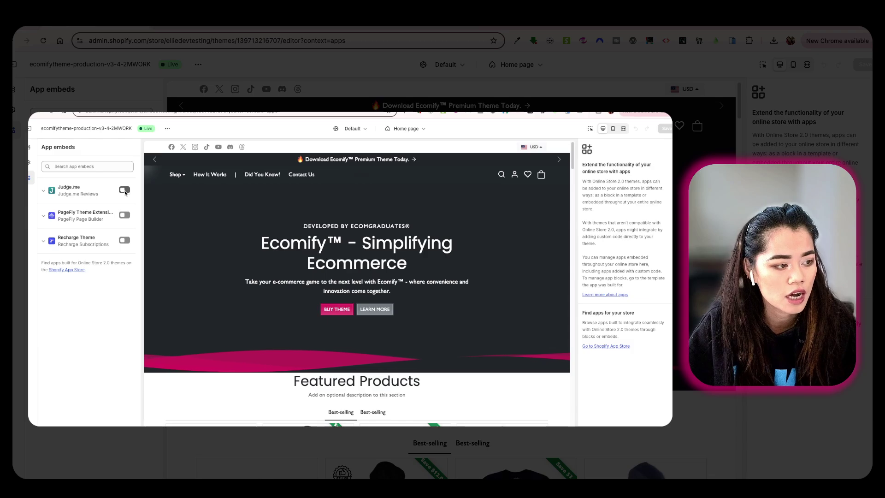
click(124, 190)
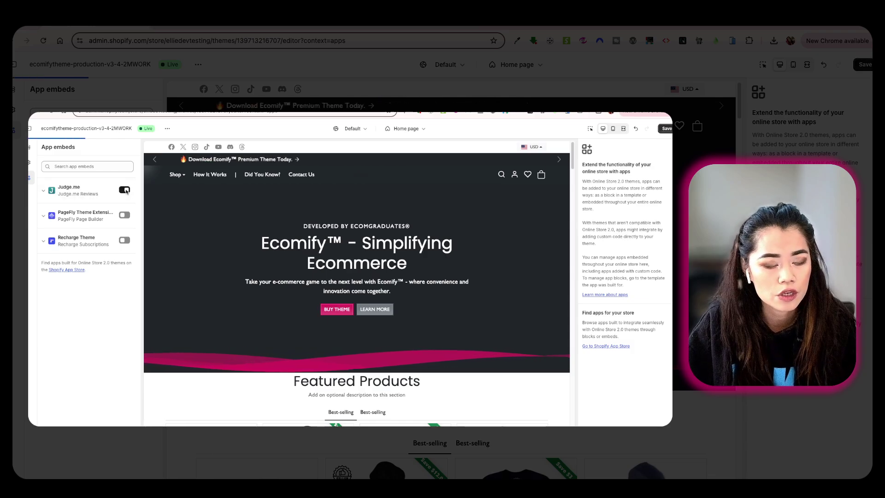
click(665, 129)
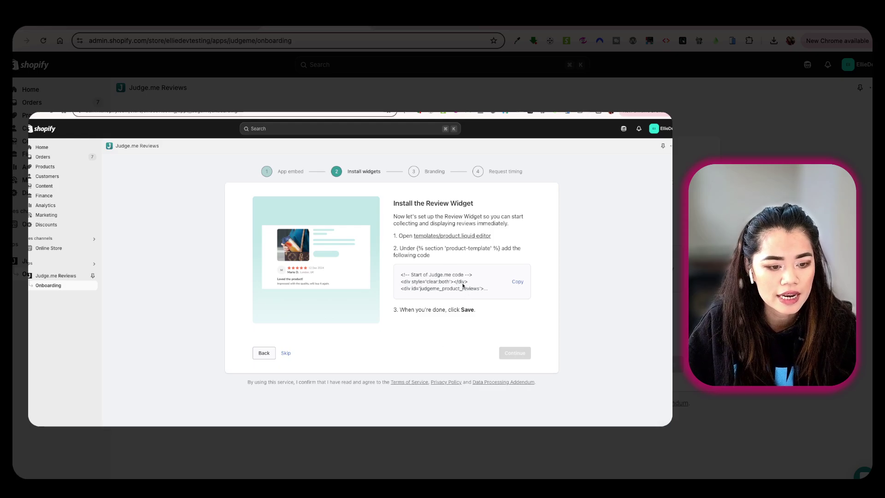
Skip the widget install, keep default branding, and finish with 14-day review request timing.
click(282, 354)
click(487, 329)
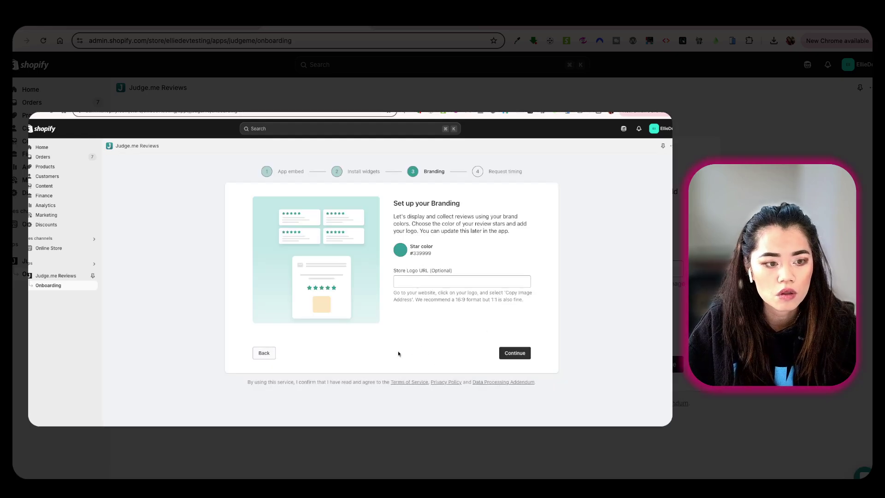
click(515, 356)
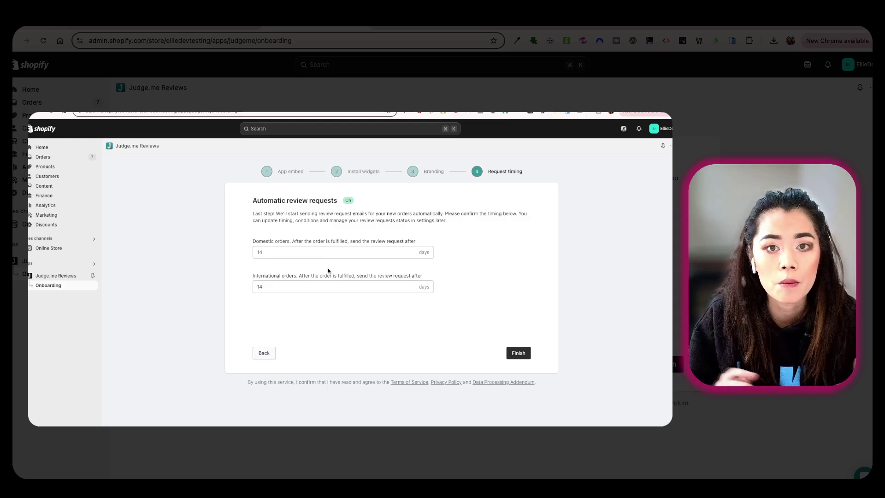
click(516, 353)
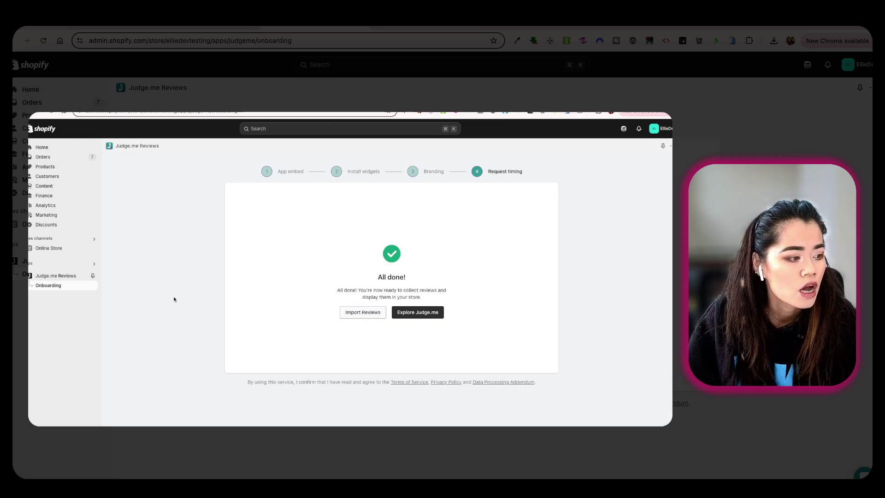
Pin Judge.me Reviews to the admin sidebar and open its home dashboard.
click(93, 275)
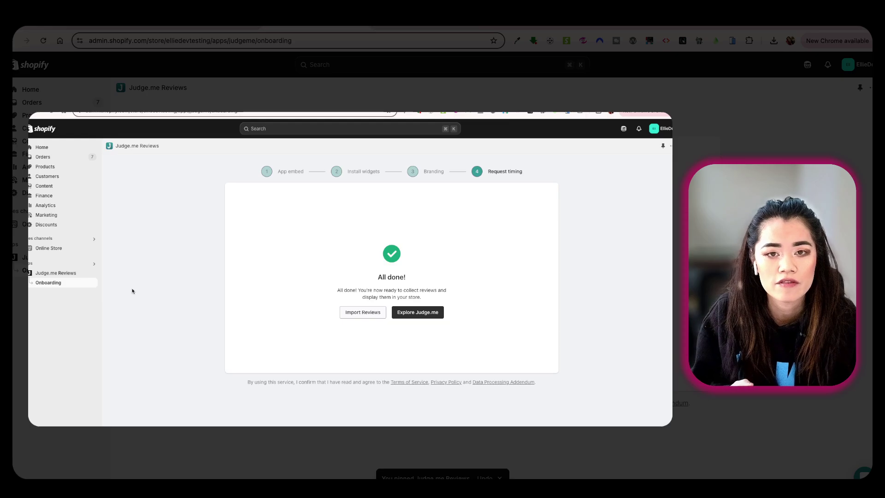
click(58, 274)
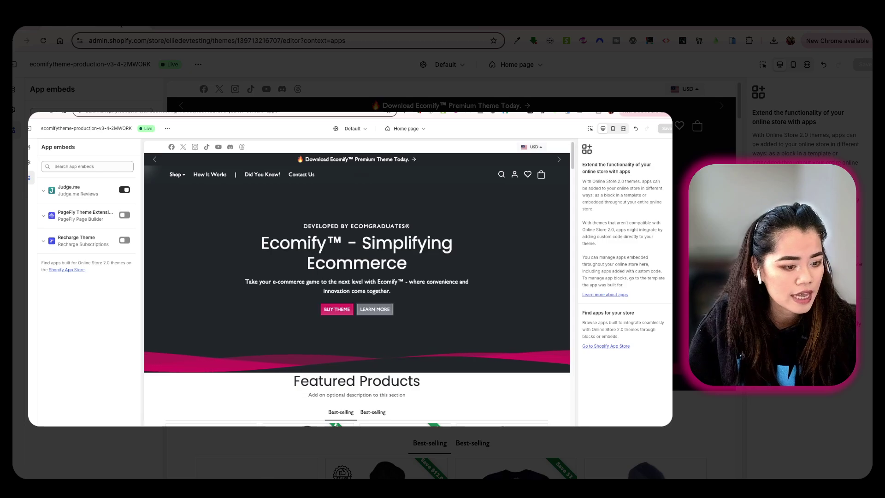
scroll(376, 335, down, 8)
scroll(375, 335, up, 4)
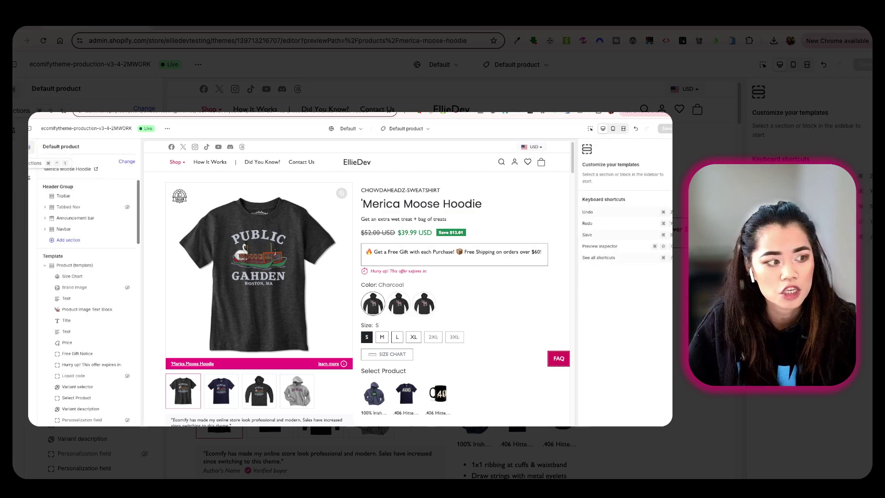
Add a section to the Default product template and list the Judge.me Reviews app blocks.
scroll(77, 362, down, 10)
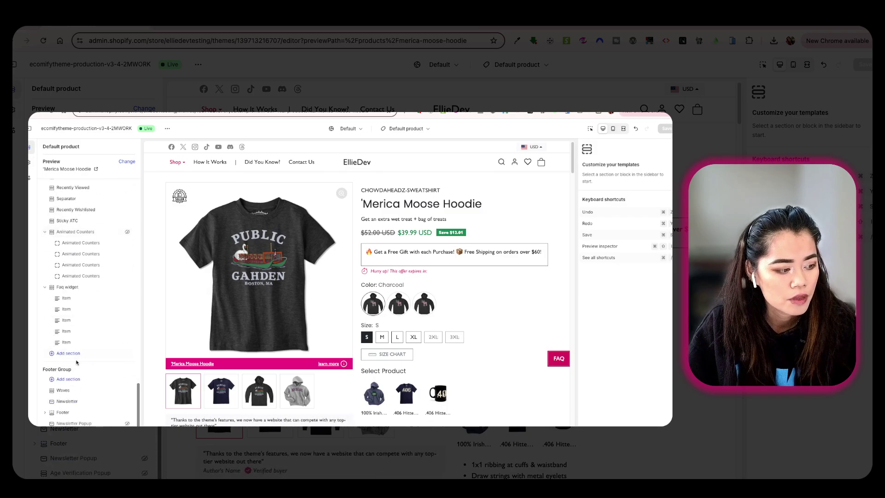
scroll(260, 358, down, 15)
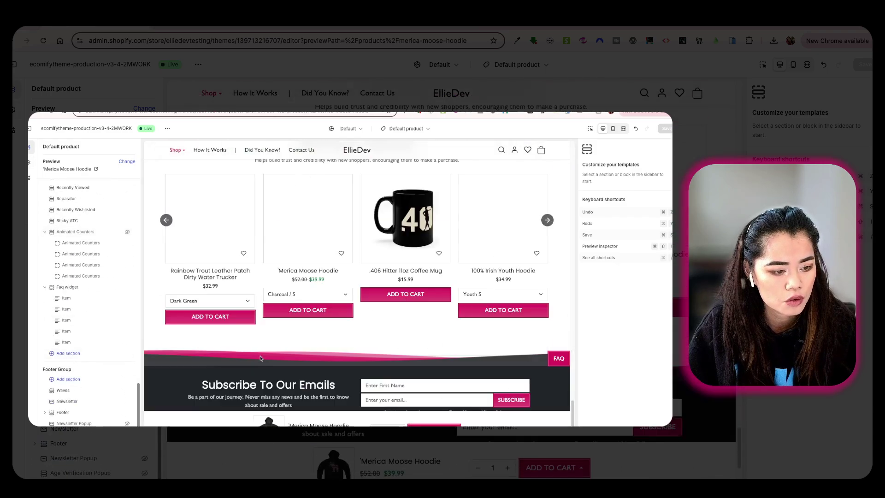
scroll(260, 358, down, 5)
scroll(285, 355, up, 5)
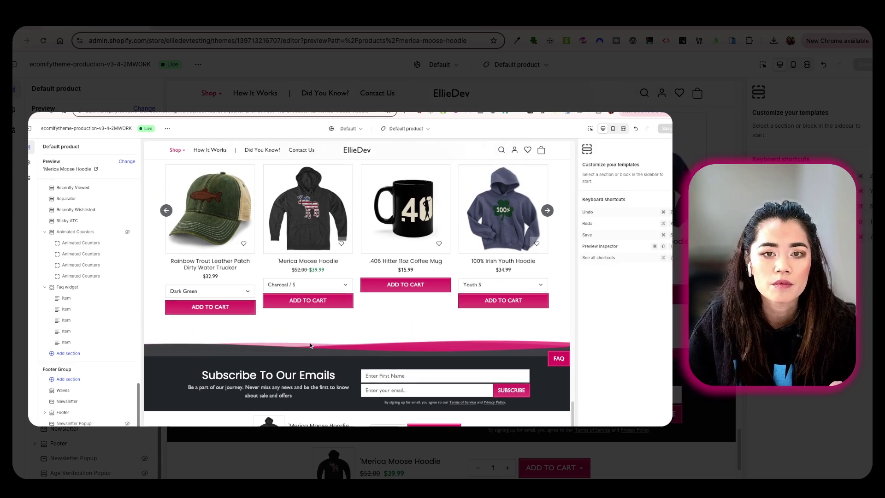
click(63, 354)
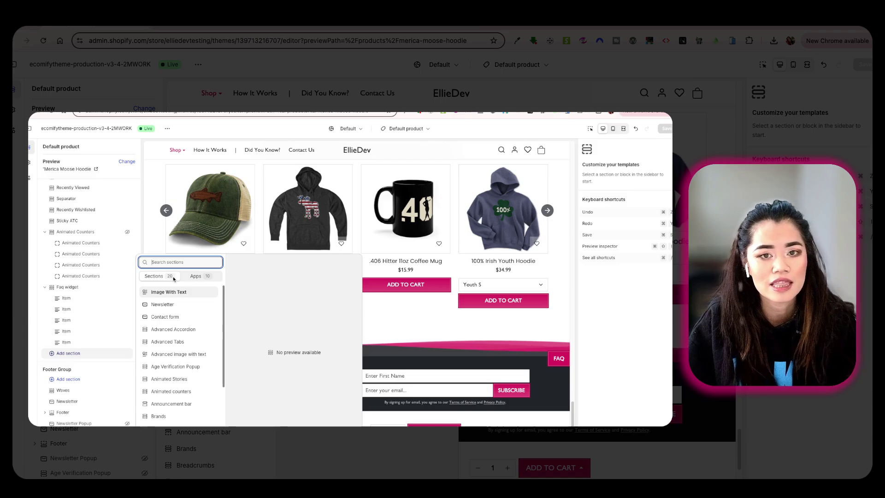
click(197, 276)
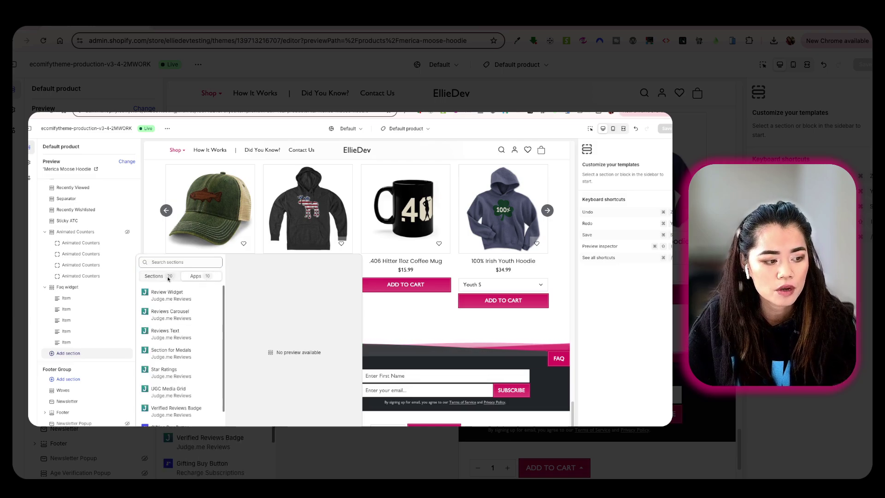
click(168, 278)
click(205, 279)
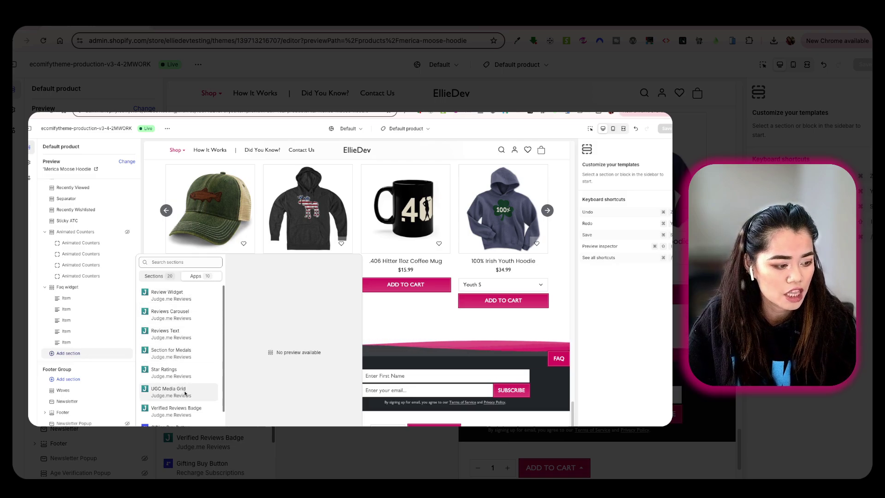
Insert the Judge.me Review Widget section into the default product template and save the theme.
click(194, 299)
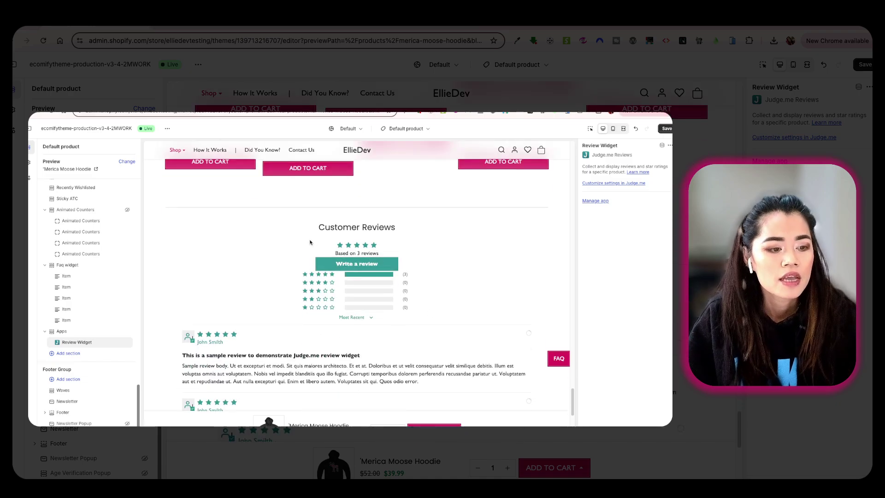
scroll(439, 296, down, 1)
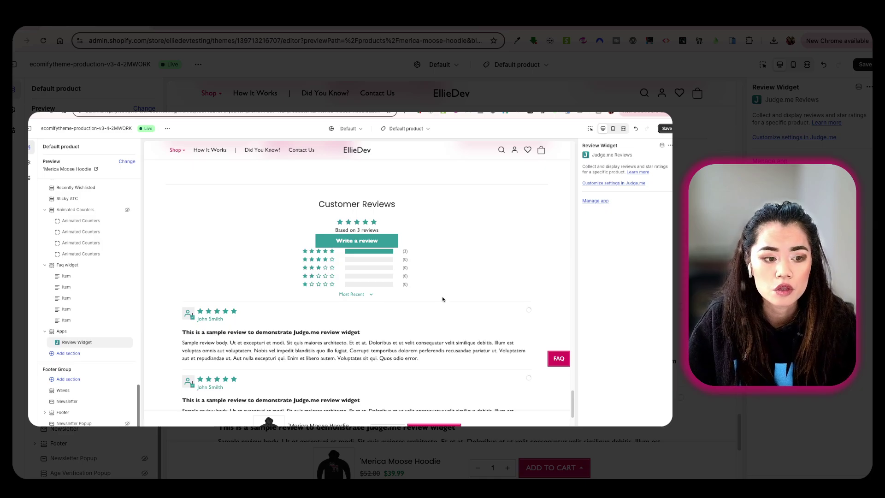
scroll(443, 301, down, 1)
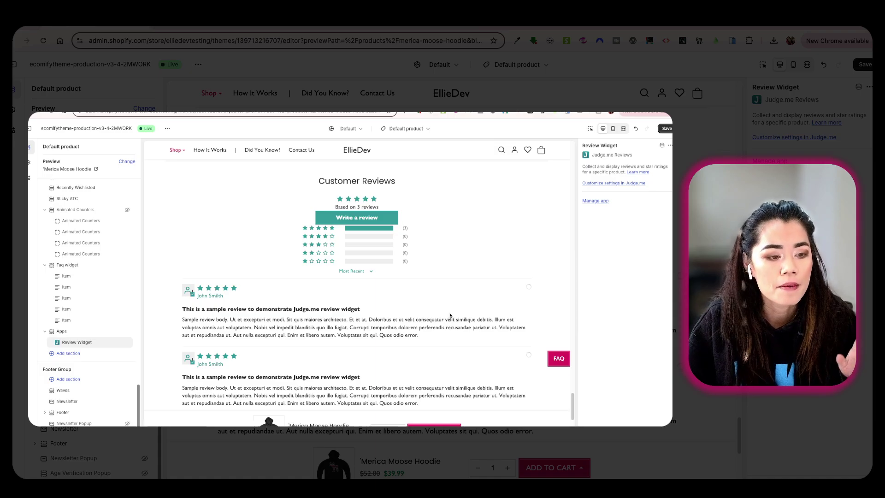
click(666, 128)
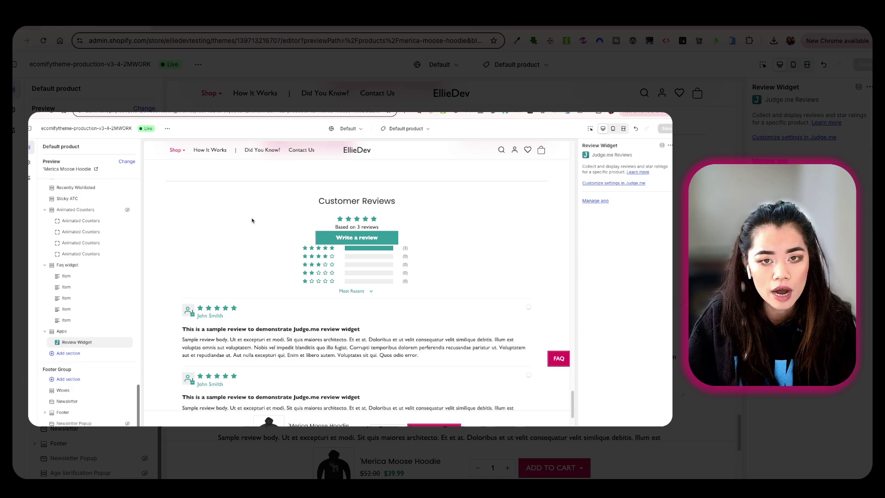
View the live store and scroll the 'Merica Moose Hoodie page down to its Customer Reviews.
click(167, 129)
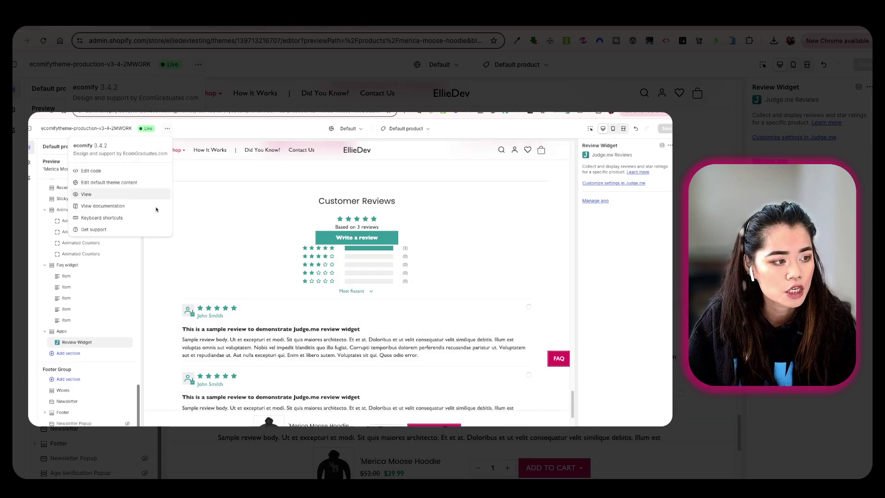
click(119, 194)
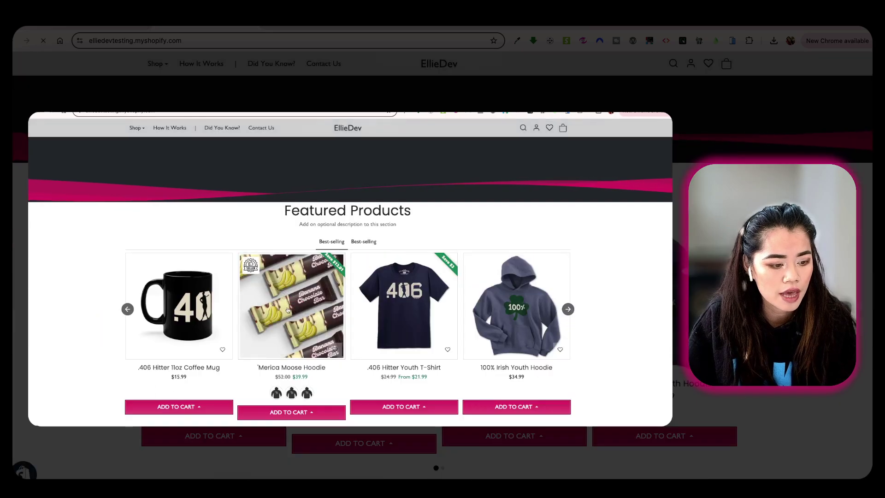
click(287, 306)
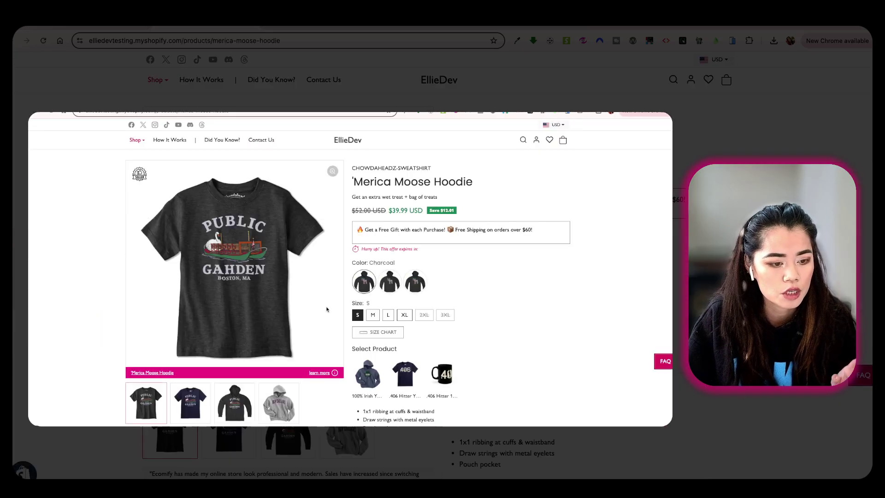
scroll(482, 323, down, 15)
scroll(481, 333, down, 15)
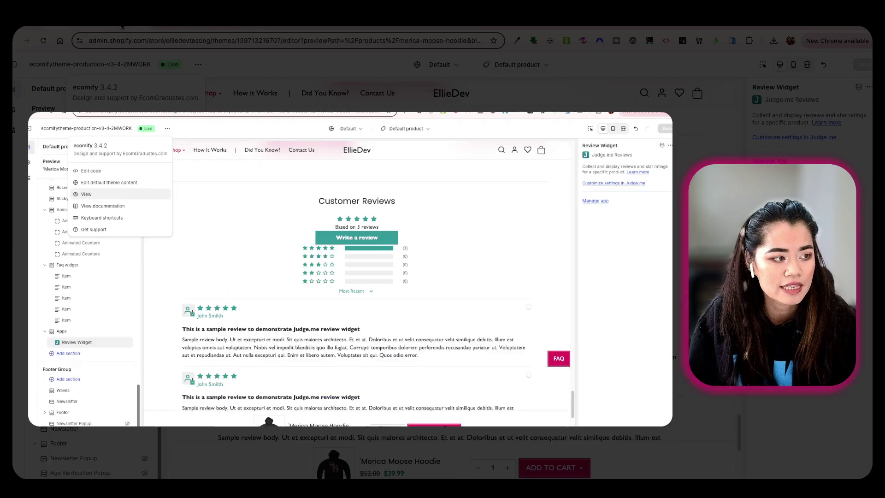
Dismiss the theme options list and continue past Judge.me's welcome on the Free plan.
key(Escape)
scroll(417, 341, down, 3)
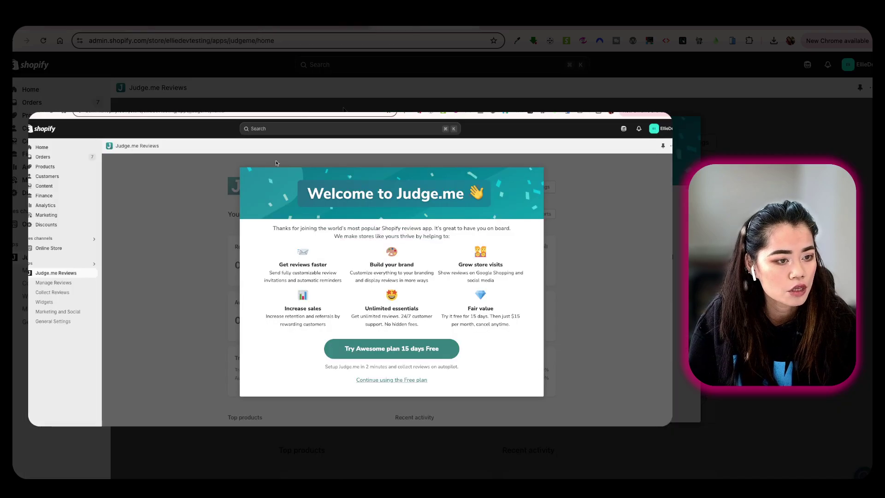
click(49, 282)
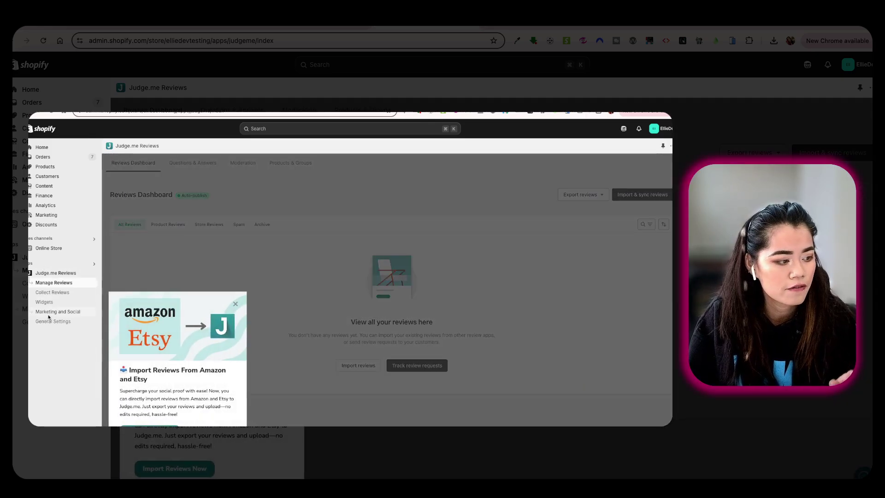
Check the Widgets page, where the Review Widget is marked Installed.
click(55, 291)
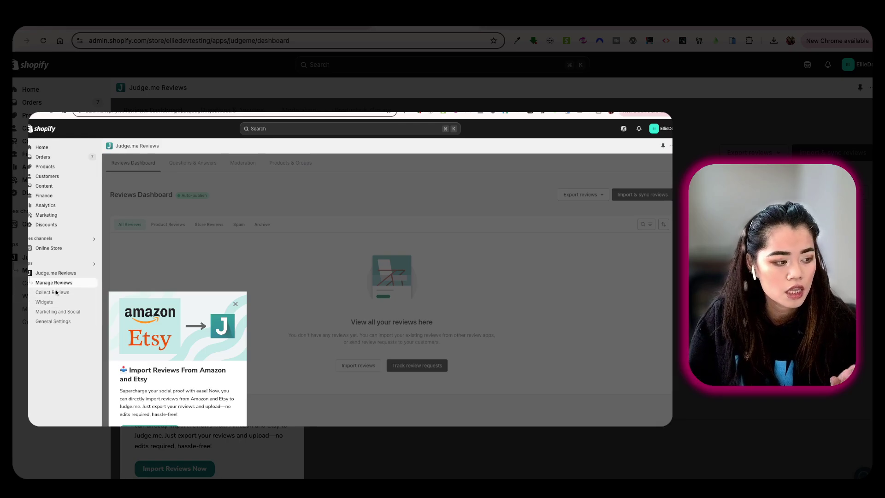
click(55, 302)
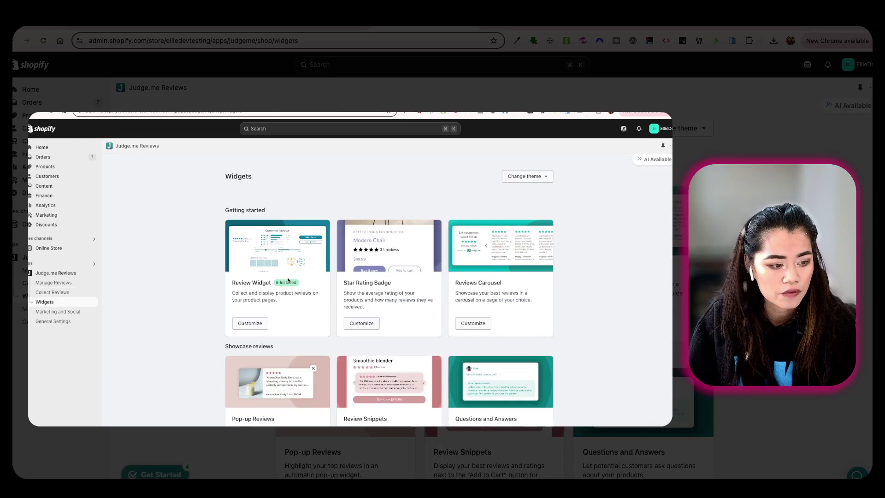
drag(237, 284, 301, 308)
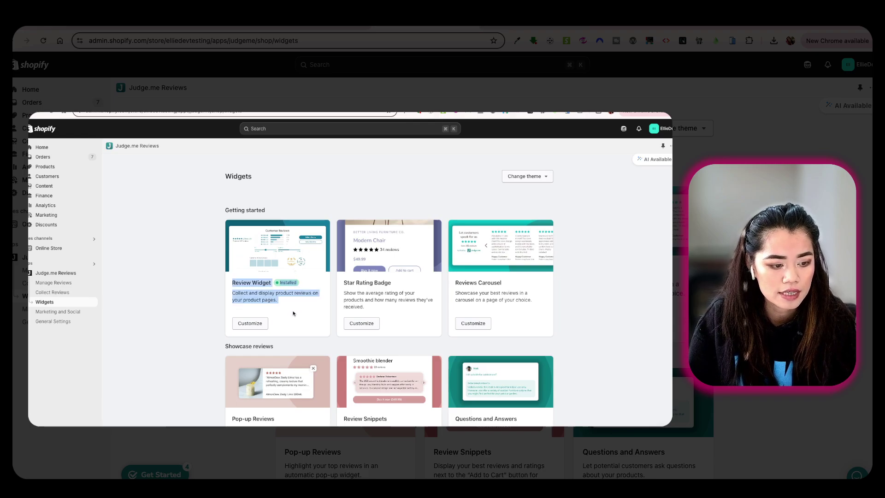
click(130, 335)
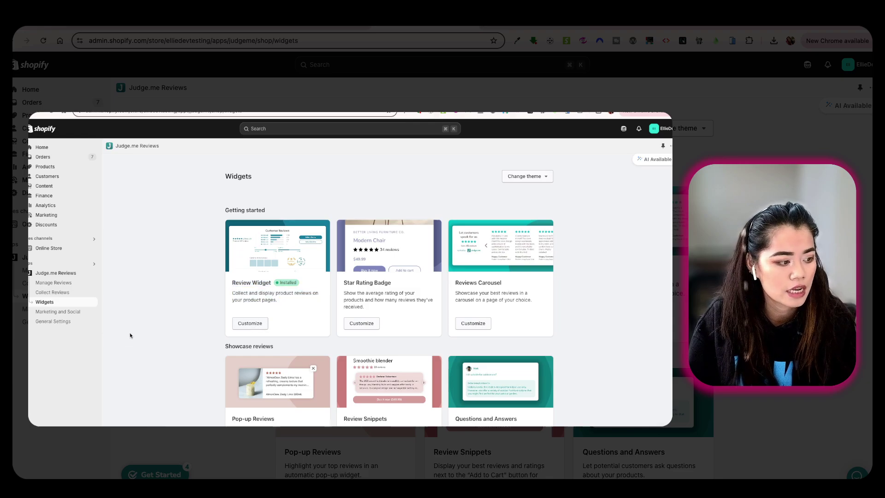
Look over the Account tab's language and date format, then view the Forever Free and Awesome plans.
click(61, 322)
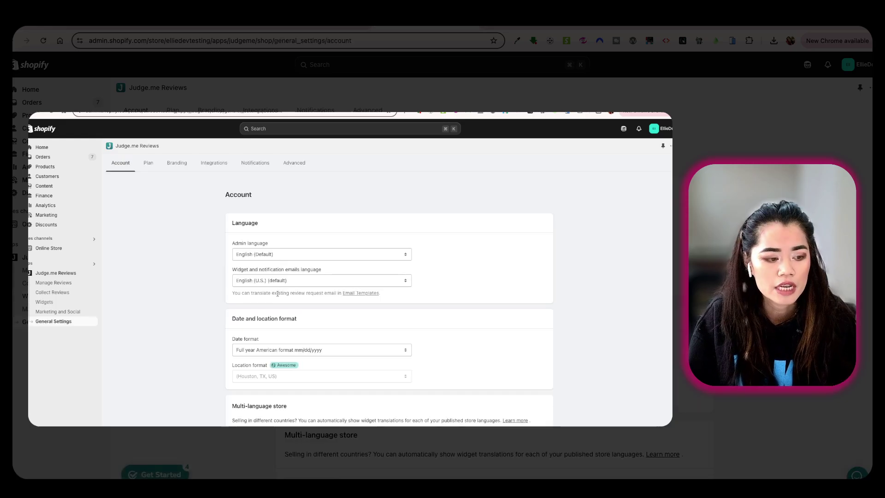
scroll(341, 350, down, 1)
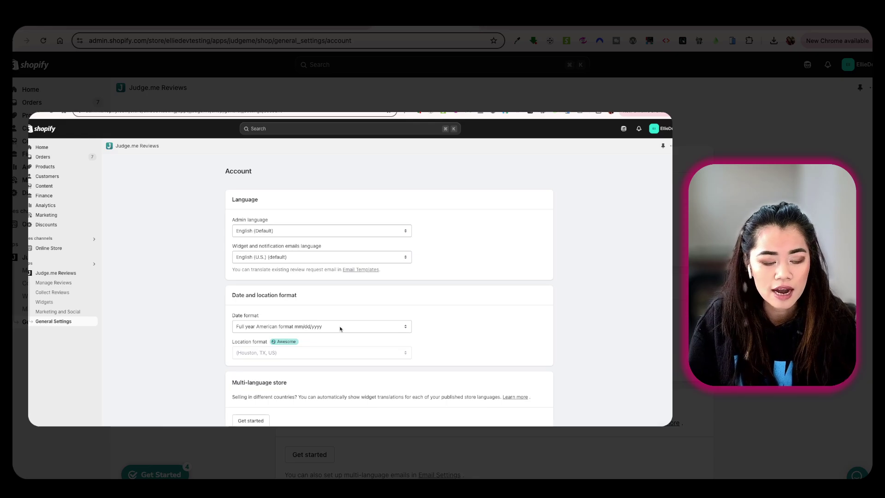
scroll(350, 344, down, 3)
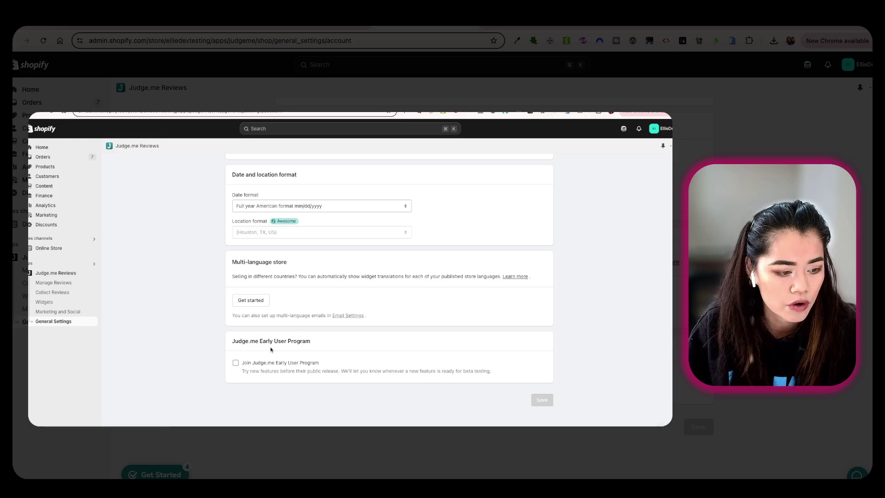
scroll(273, 346, up, 3)
click(148, 164)
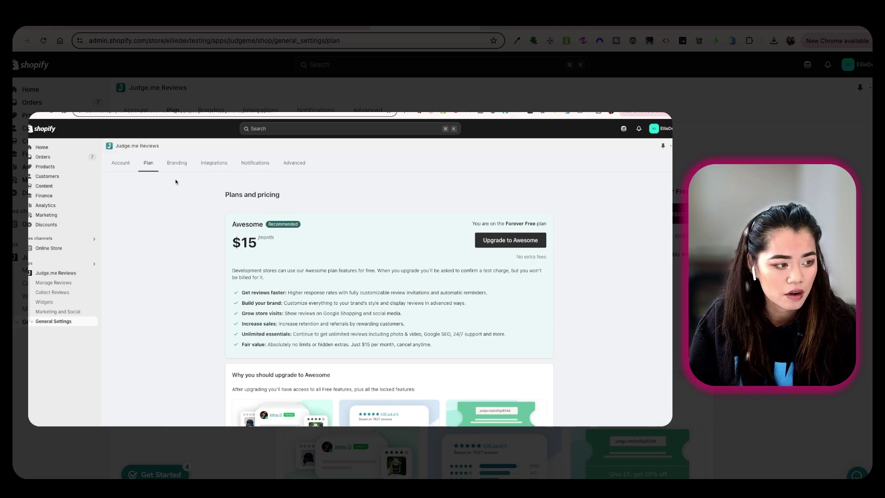
In Branding, set the primary colour swatch to brown #995A33 and save.
click(176, 162)
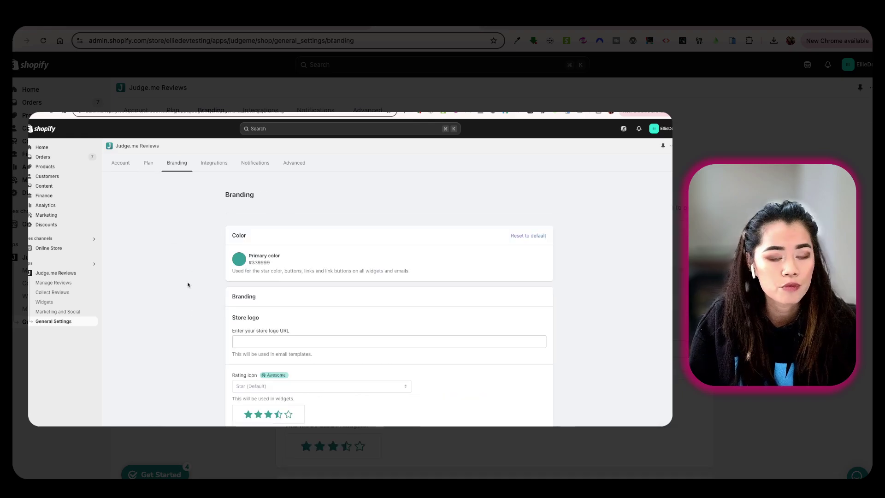
scroll(200, 295, down, 1)
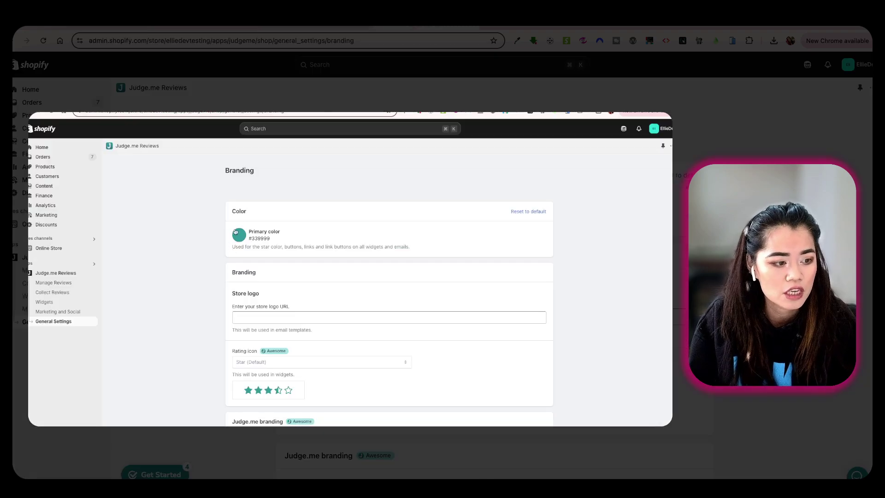
click(235, 231)
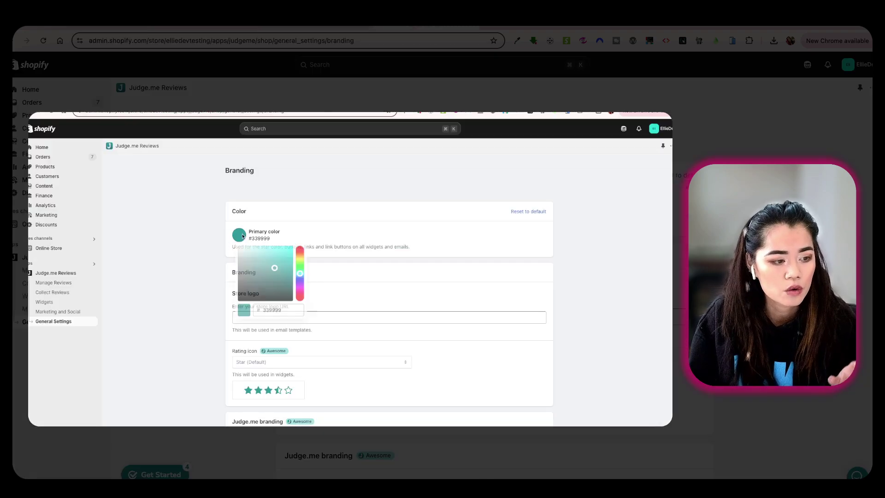
click(299, 287)
click(297, 267)
click(299, 251)
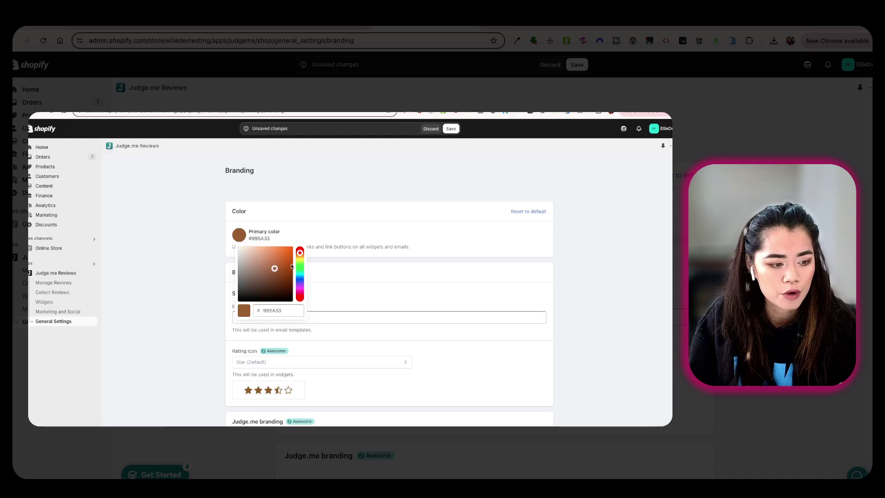
click(199, 289)
scroll(247, 316, down, 1)
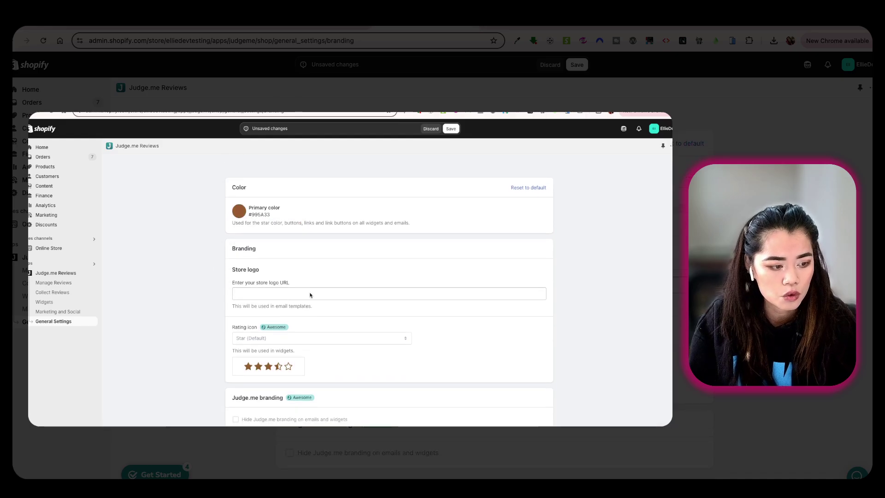
scroll(281, 367, down, 2)
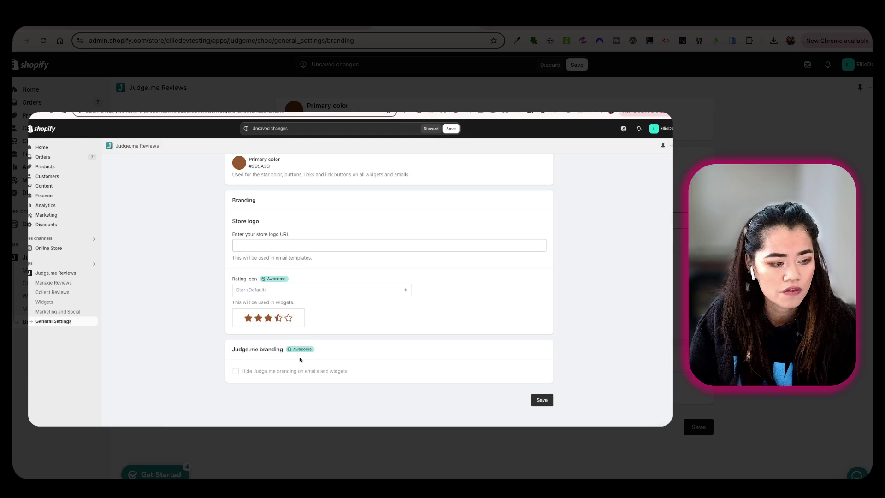
scroll(300, 360, up, 4)
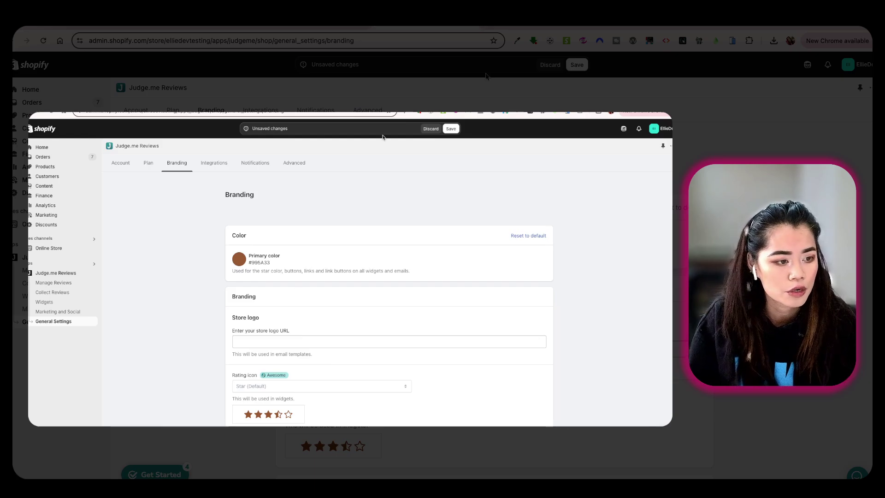
click(451, 128)
Browse the Integrations, Notifications and Advanced tabs, then return to the Account tab.
click(219, 163)
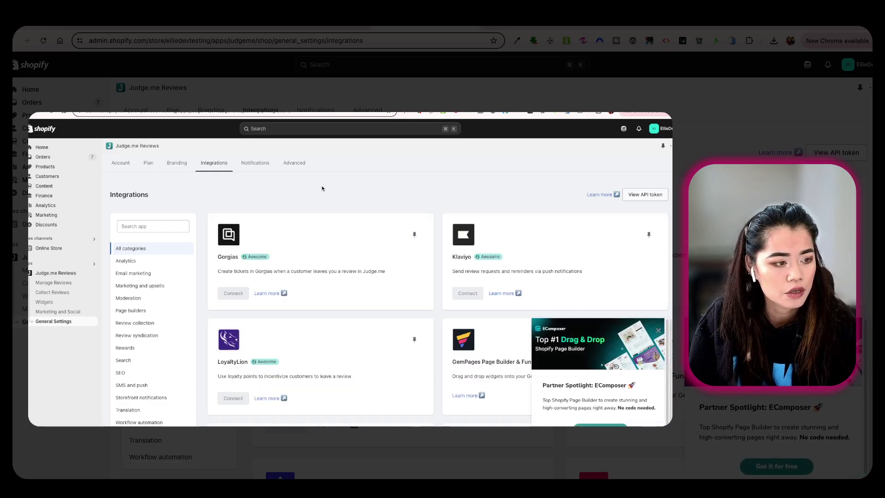
click(262, 165)
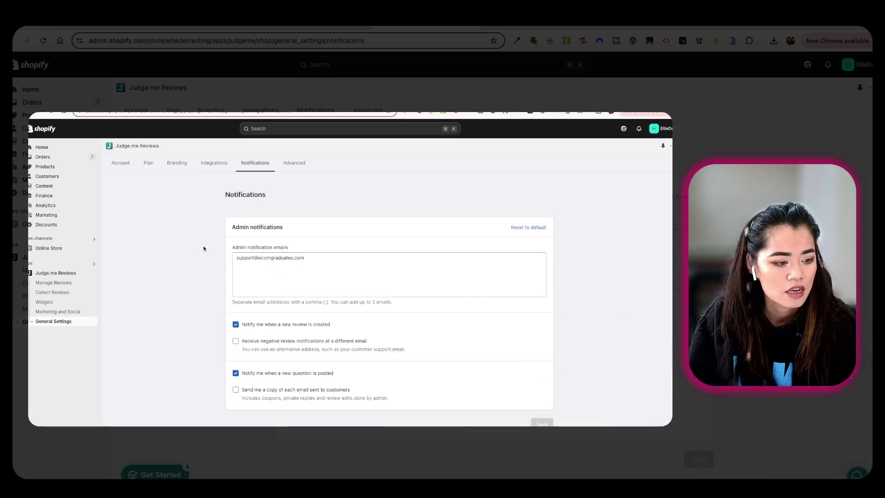
click(294, 164)
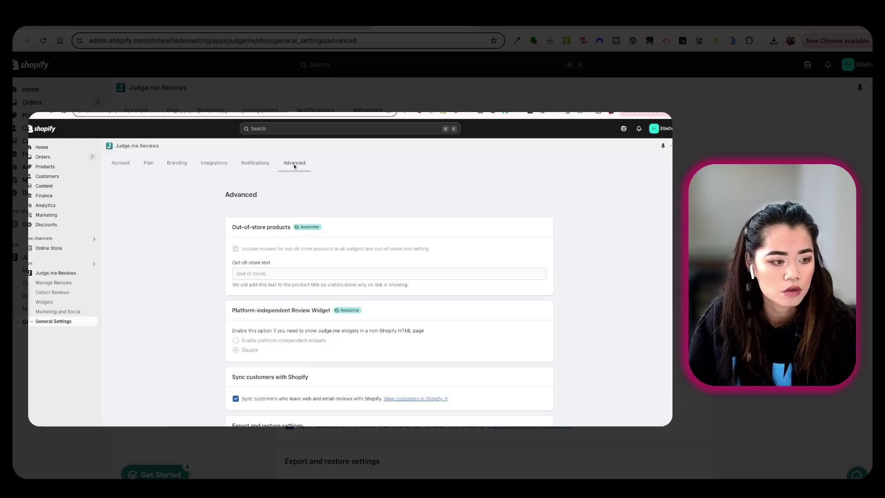
click(120, 162)
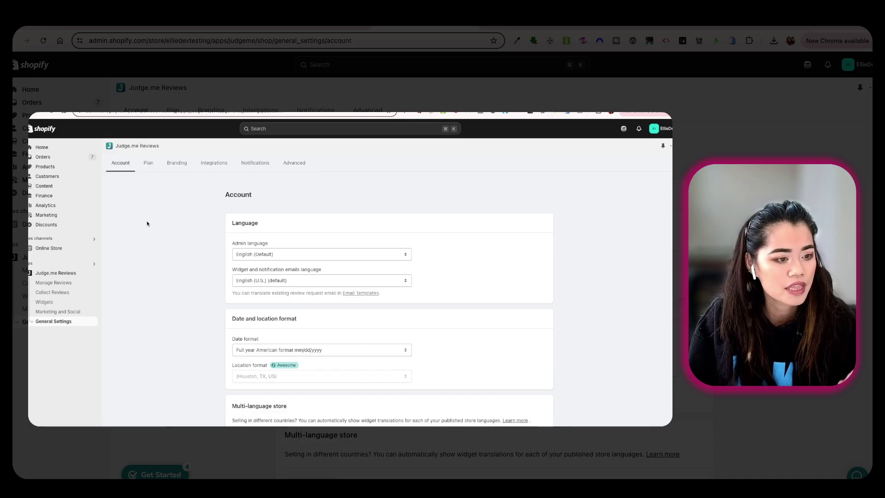